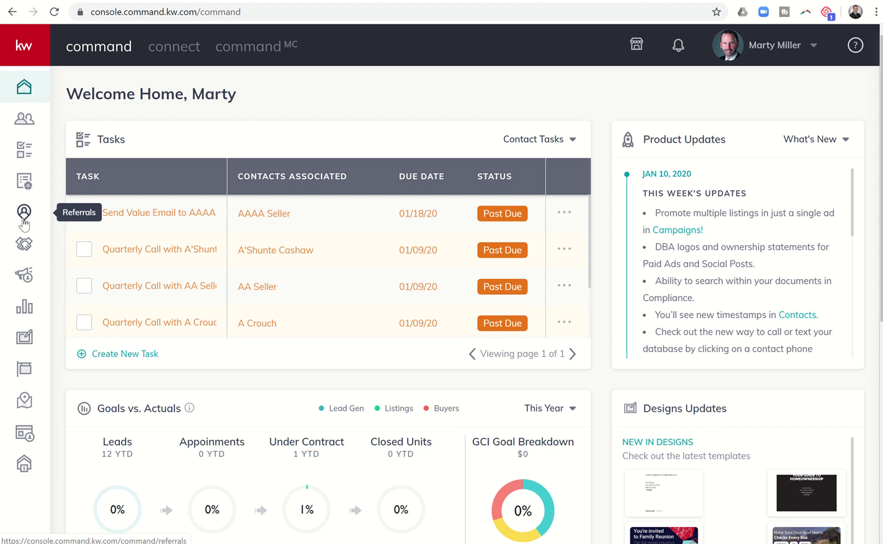
Step: Open the Referrals dashboard with 43 pending invites and the 680-member referral network
left_click(24, 218)
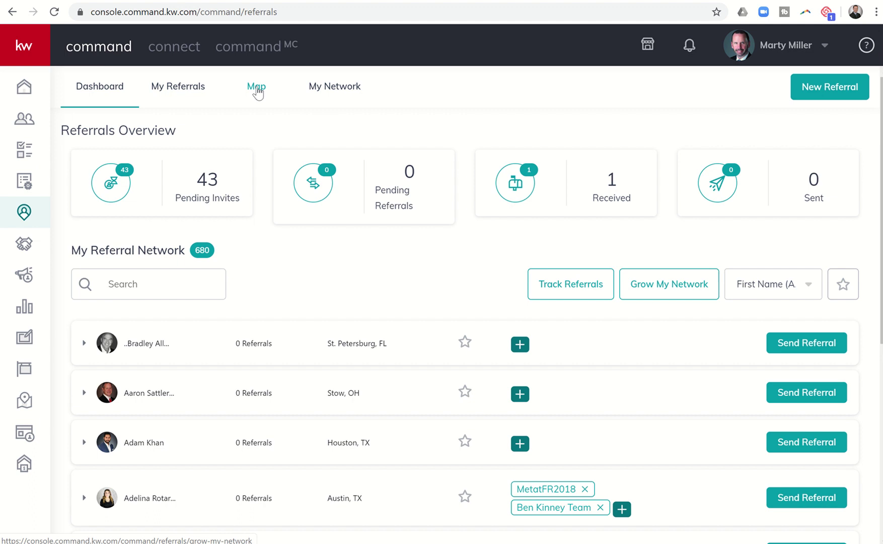
Step: Switch to the referrals Map and zoom from the whole US down to west Houston
left_click(256, 88)
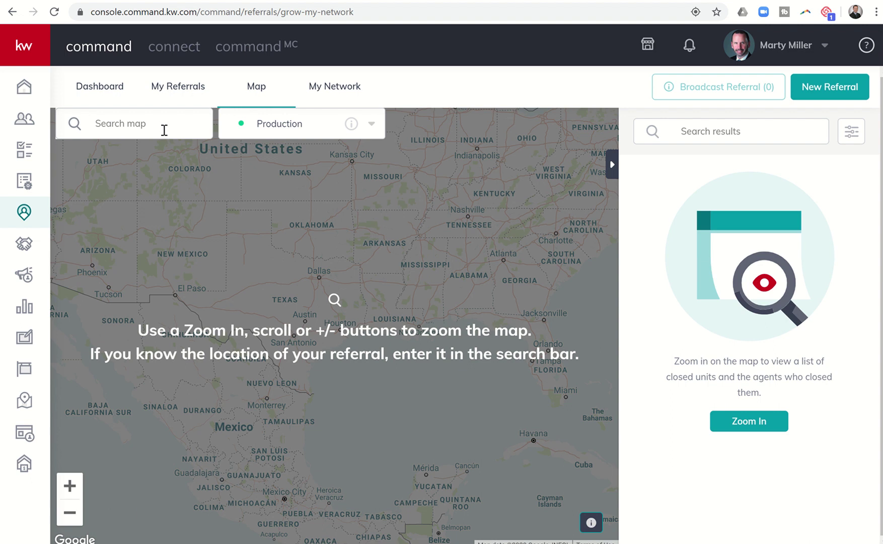
left_click(70, 486)
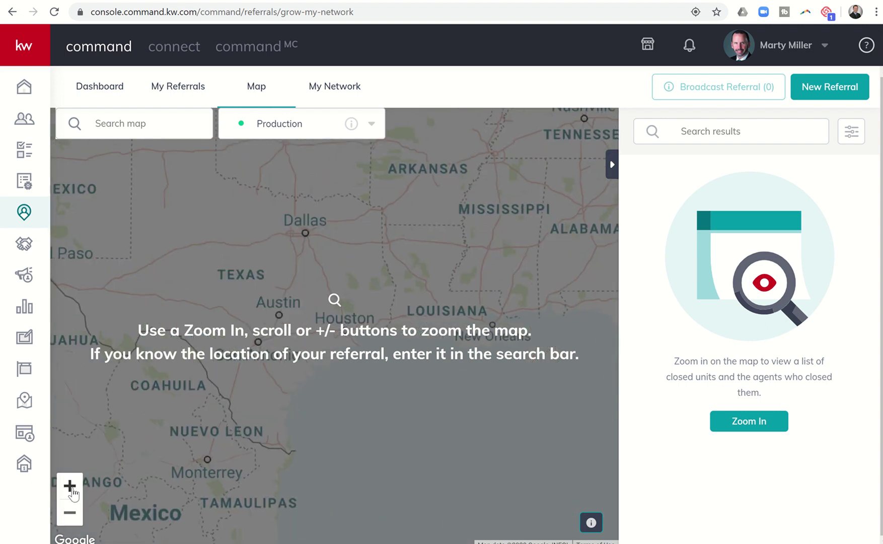
left_click(70, 486)
left_click(70, 485)
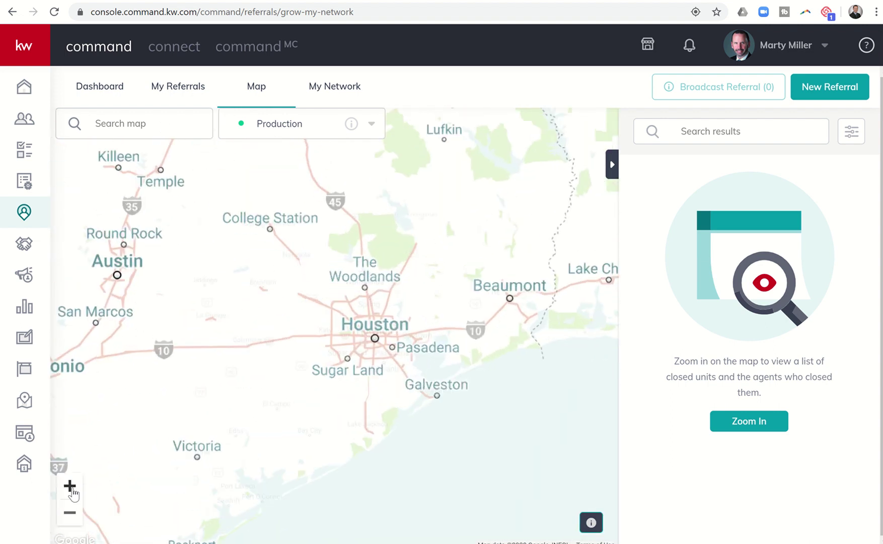
left_click(70, 486)
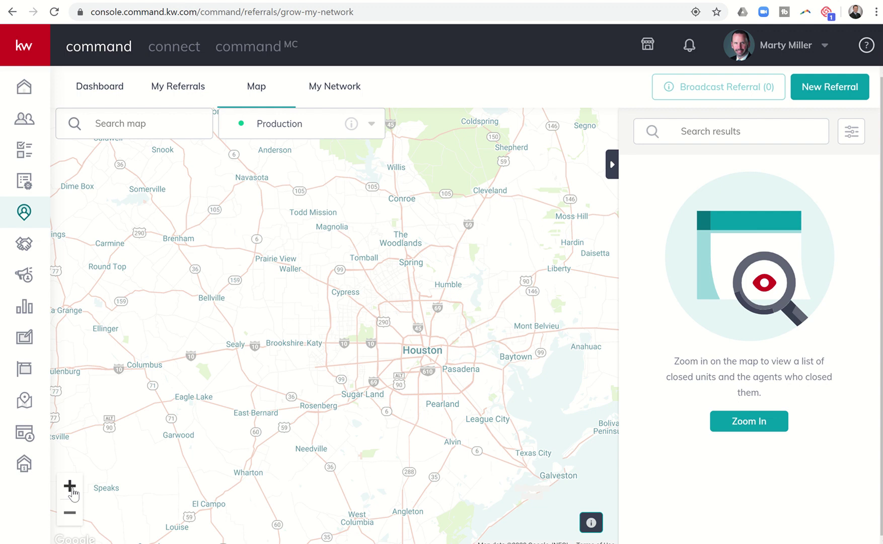
left_click(70, 486)
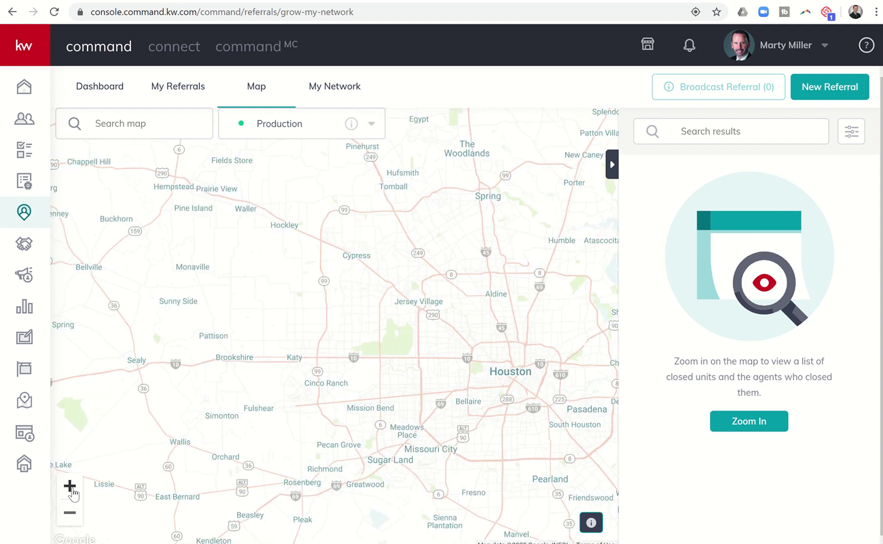
left_click(70, 486)
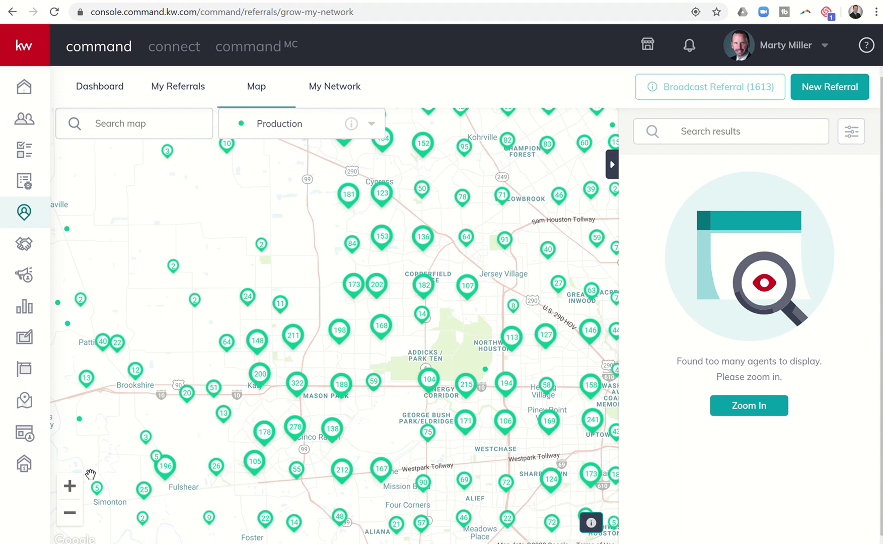
Step: Zoom to street level and centre the map on central Katy, listing 48 nearby agents
left_click(70, 486)
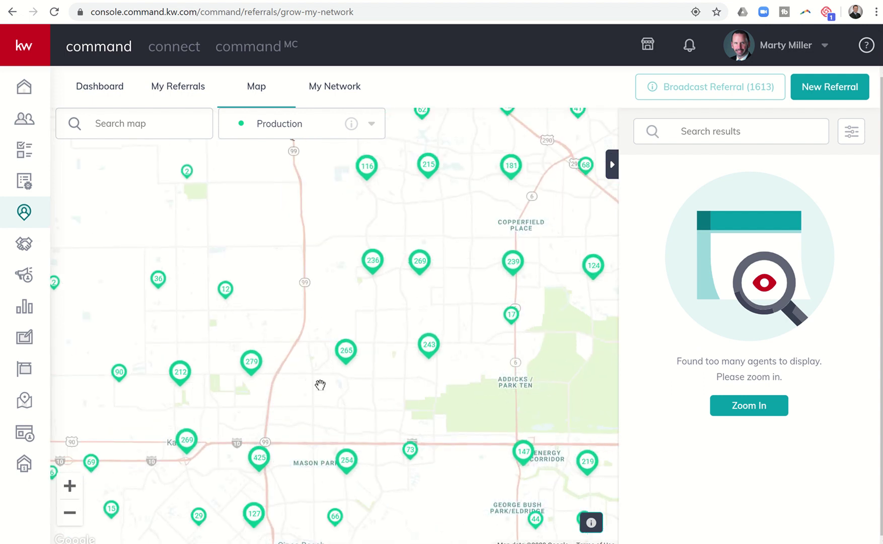
mouse_move(299, 392)
left_mouse_down()
mouse_move(363, 349)
mouse_move(451, 309)
left_mouse_up()
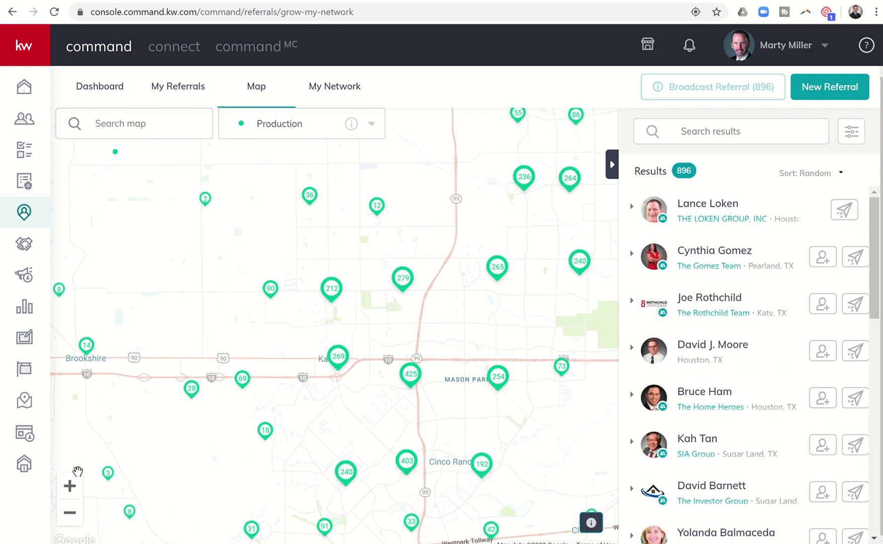
left_click(70, 486)
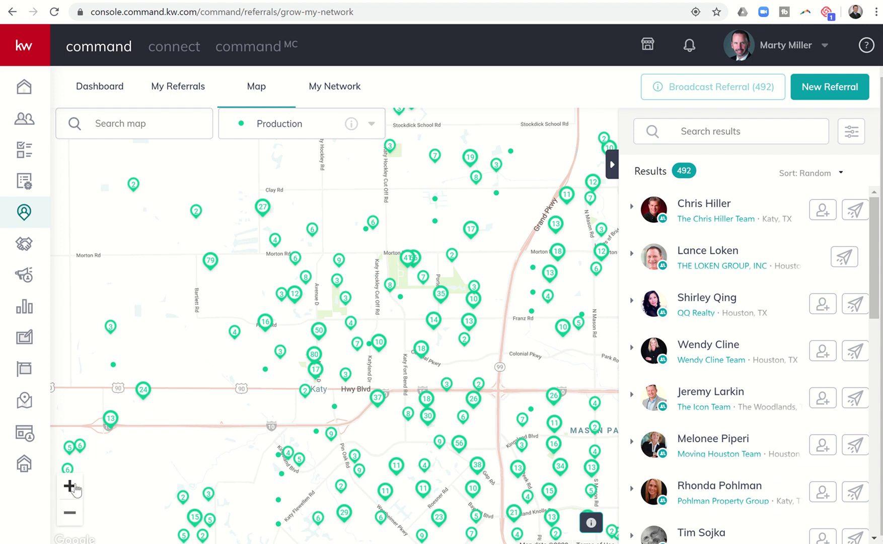
left_click(70, 486)
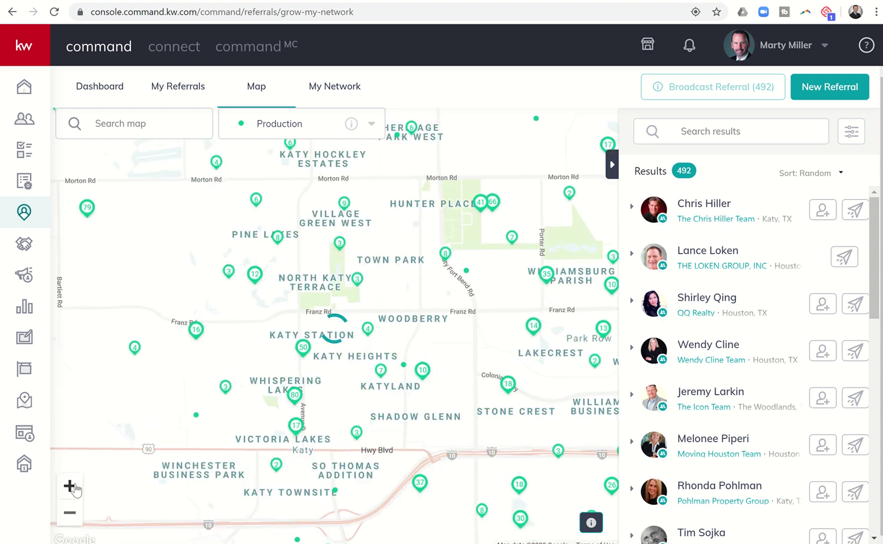
left_click(70, 486)
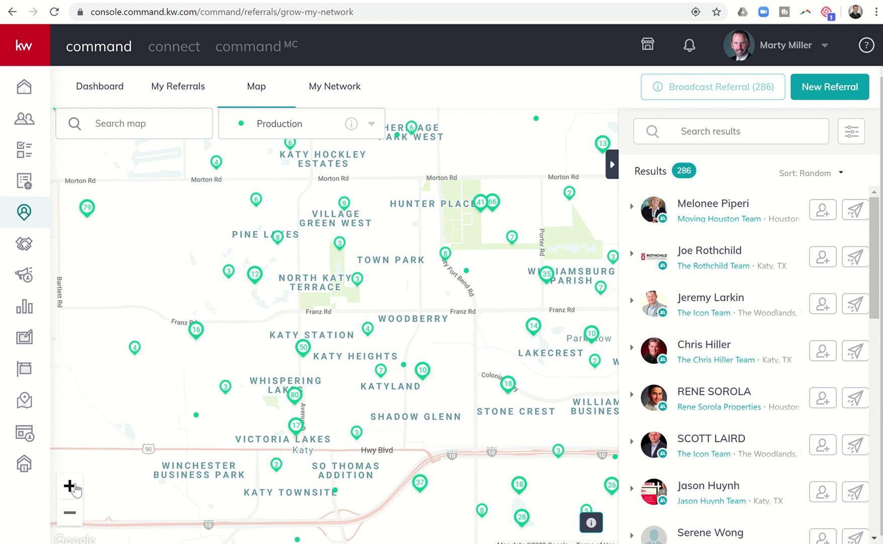
left_click(70, 486)
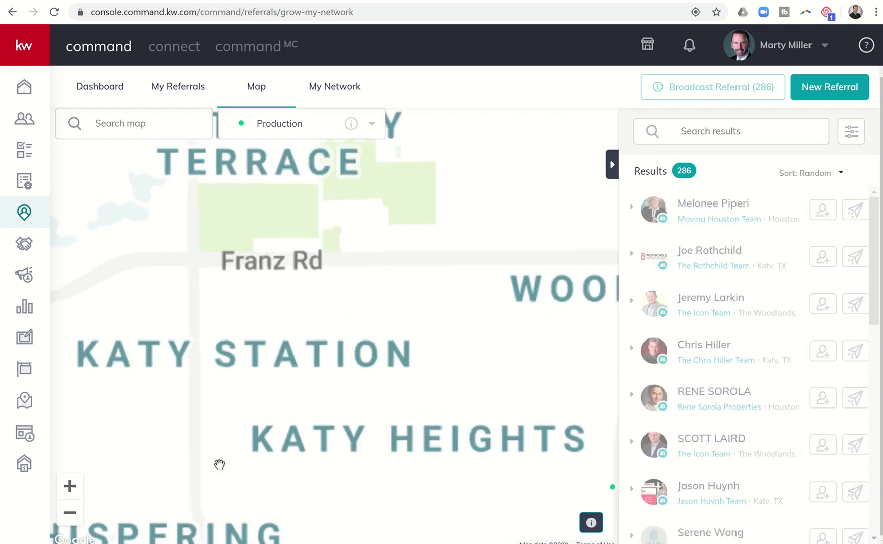
left_click_drag(316, 396, 522, 158)
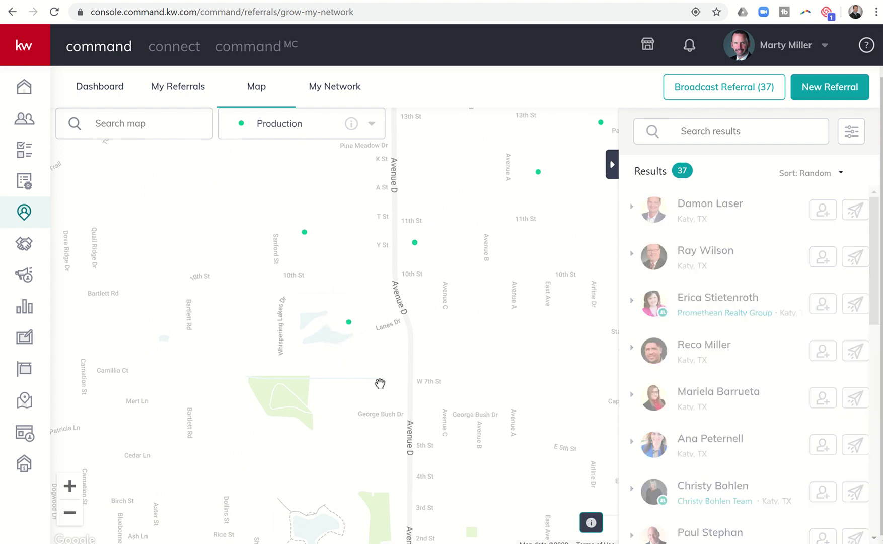
left_click_drag(360, 396, 382, 324)
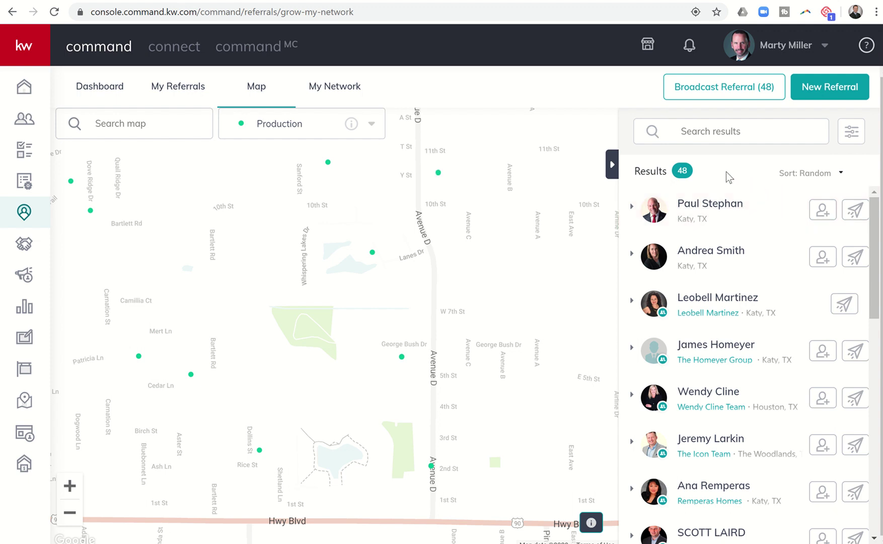
left_click(841, 174)
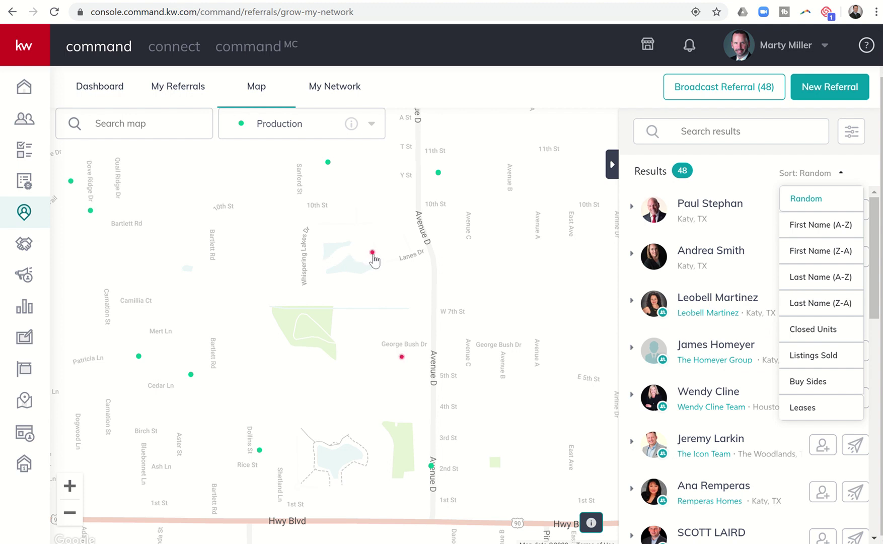
left_click(373, 257)
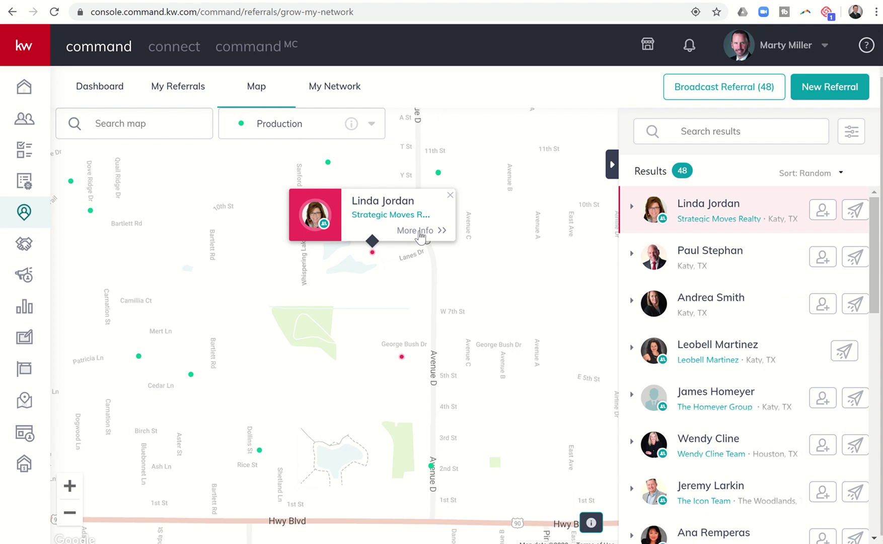
left_click(420, 232)
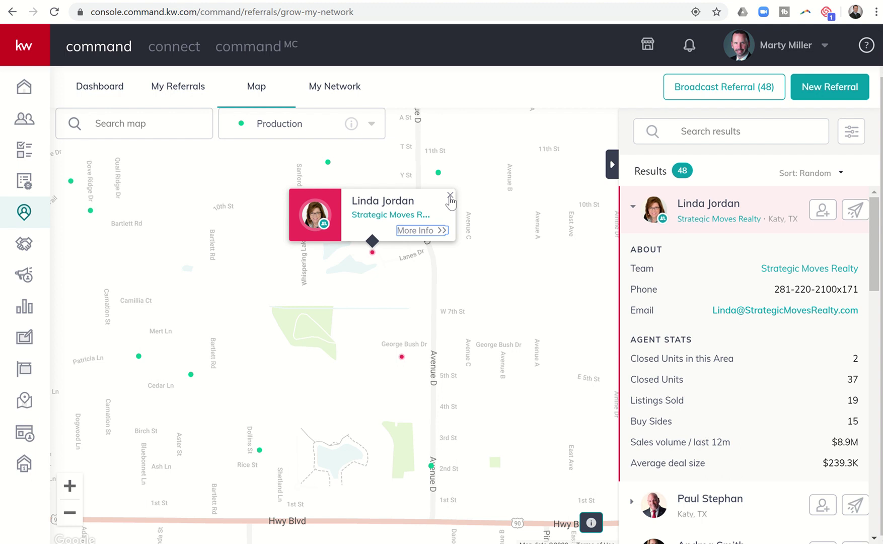
left_click(450, 195)
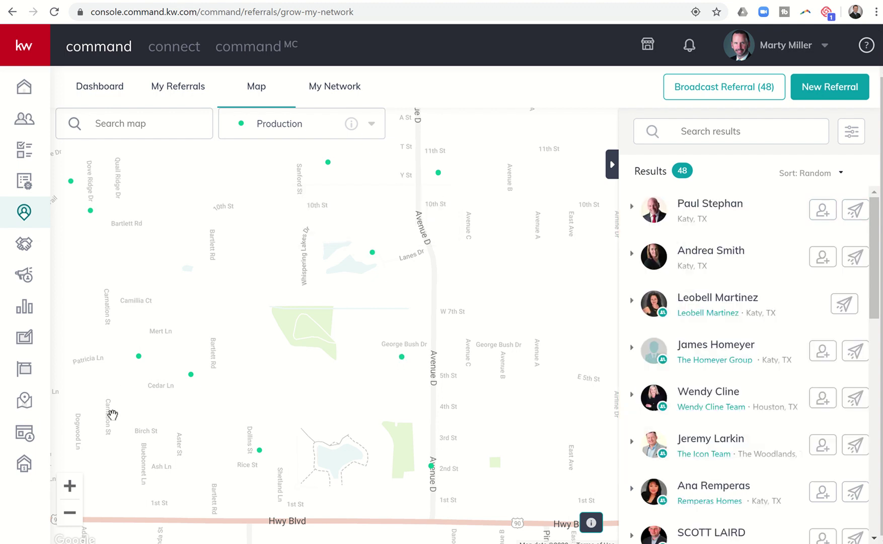
Step: Switch the map to the Market Centers layer and zoom out to a wider Katy view
left_click(314, 131)
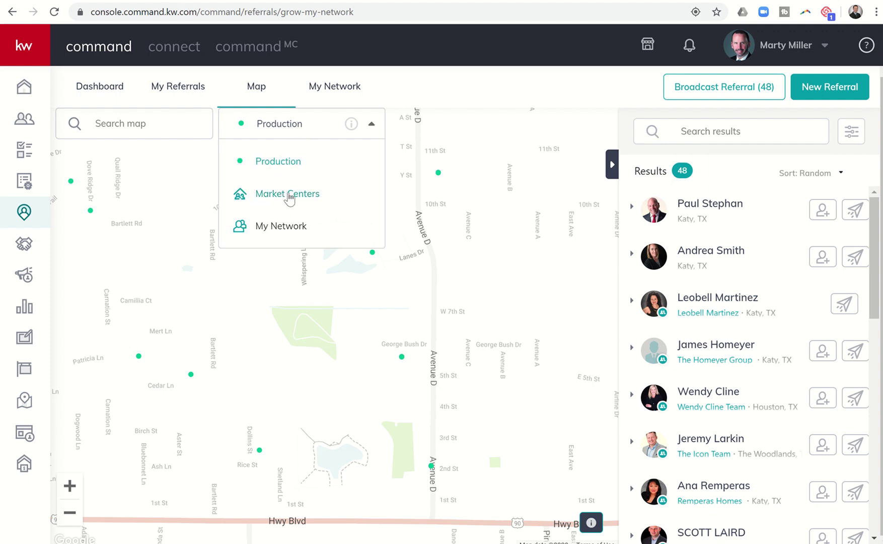
left_click(288, 197)
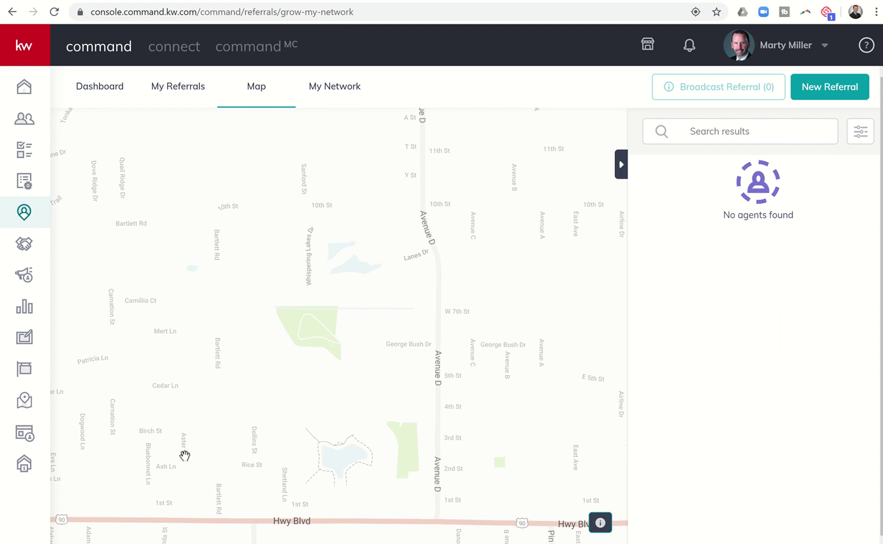
left_click(70, 514)
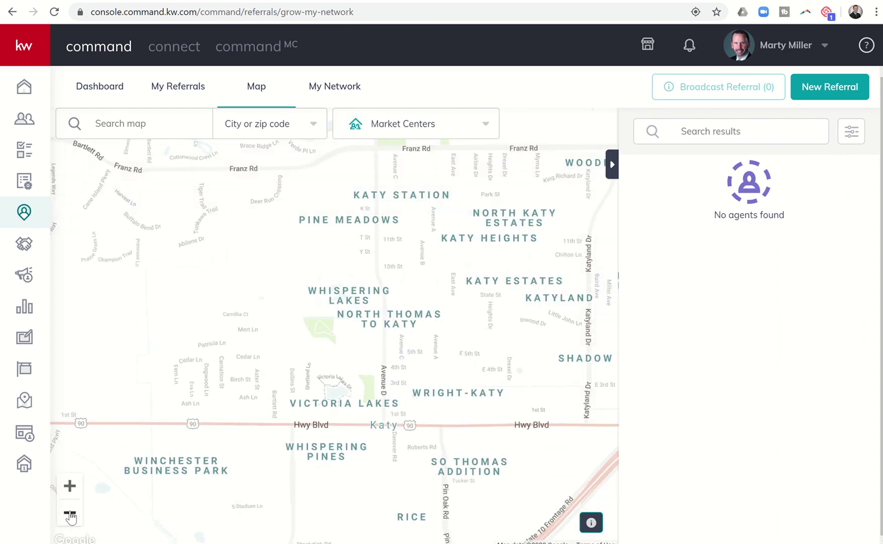
left_click(70, 514)
left_click(70, 514)
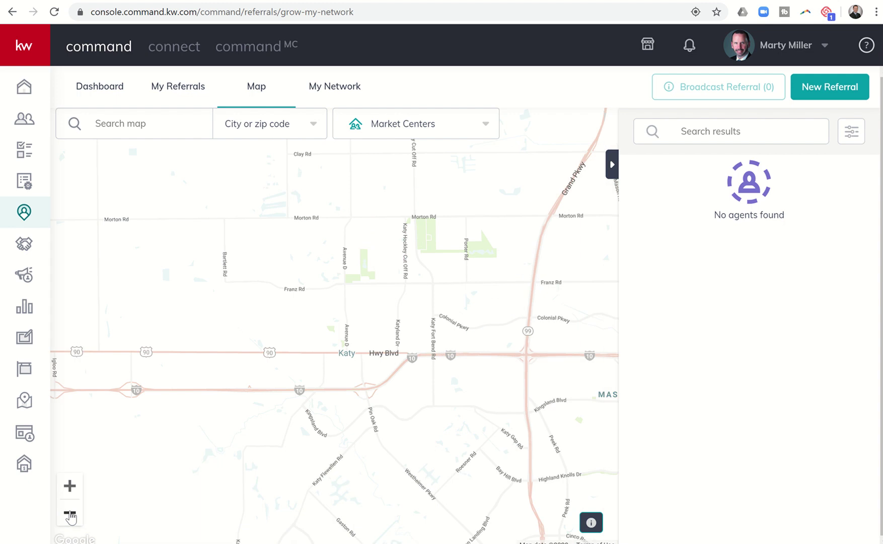
left_click(70, 514)
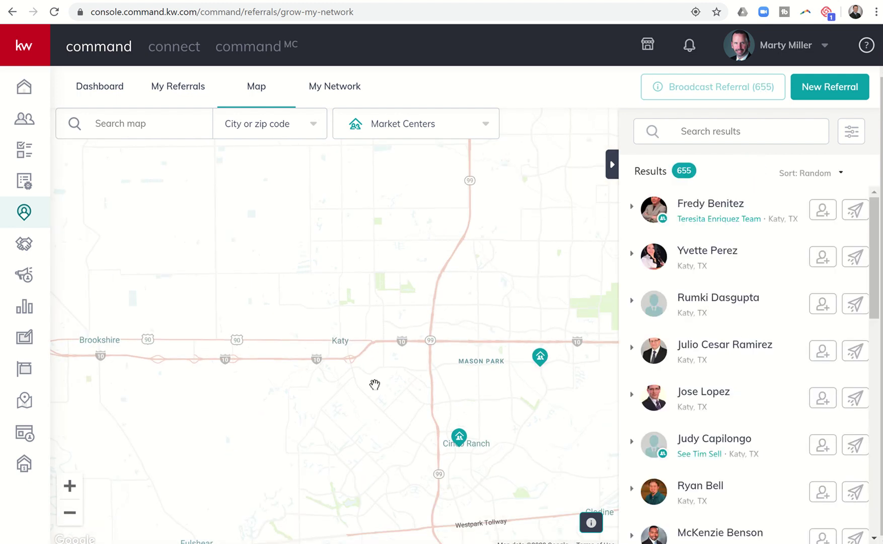
left_click_drag(404, 386, 304, 365)
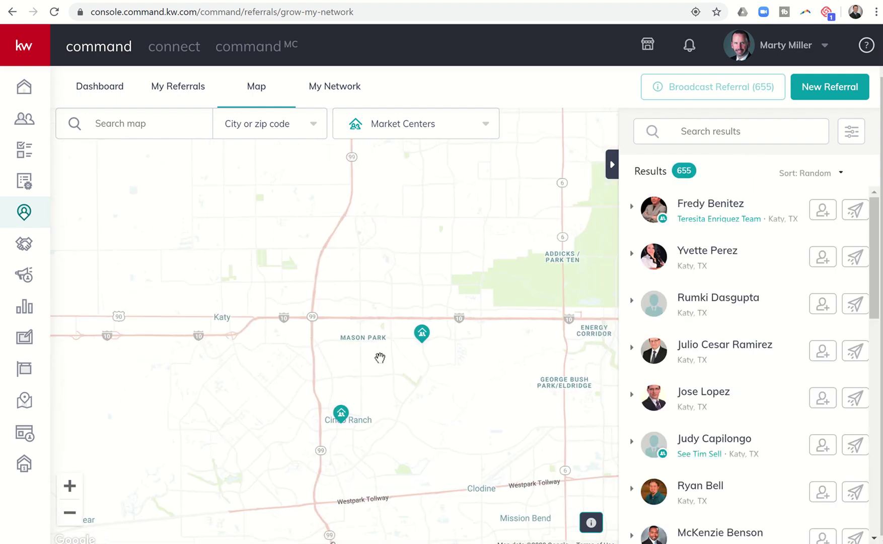
Step: Narrow results to the Mason Park market center (284 agents) and show the sort options
left_click(340, 414)
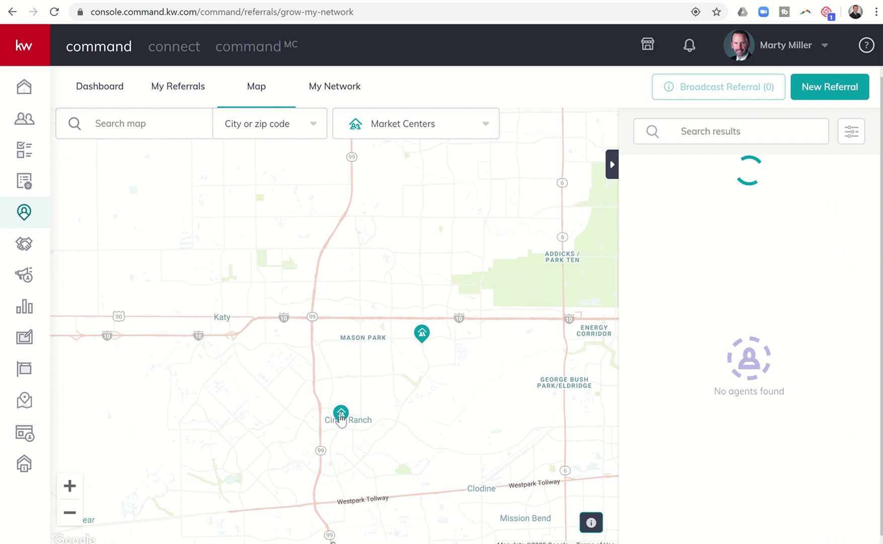
left_click(427, 333)
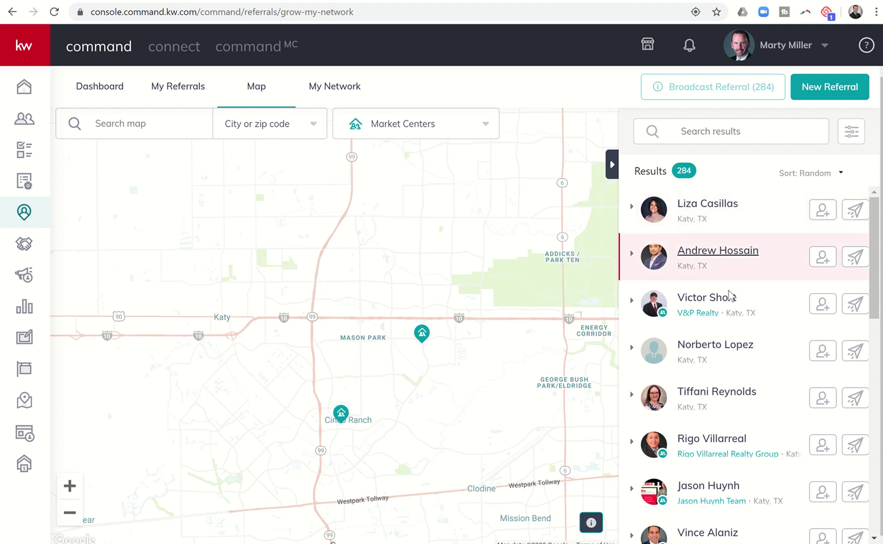
left_click(840, 174)
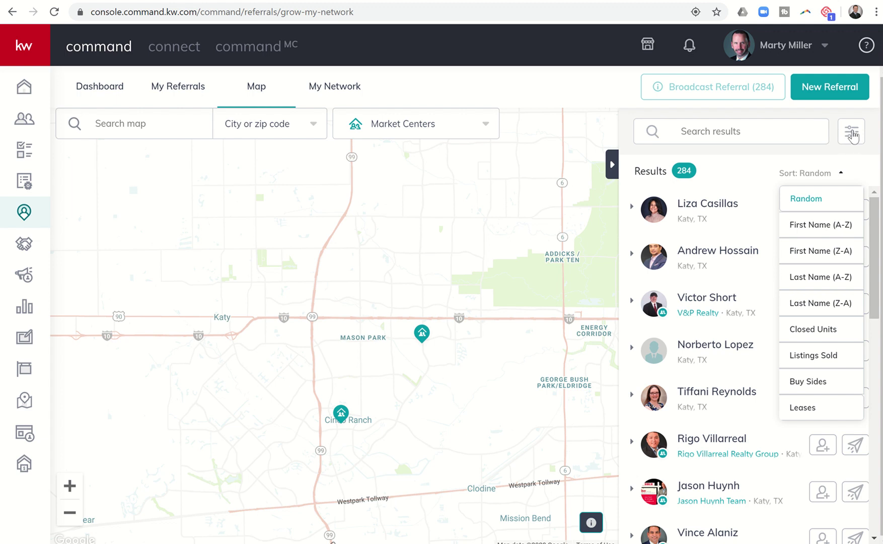
Step: Look through the Filter Agents options and close them without applying any filter
left_click(853, 133)
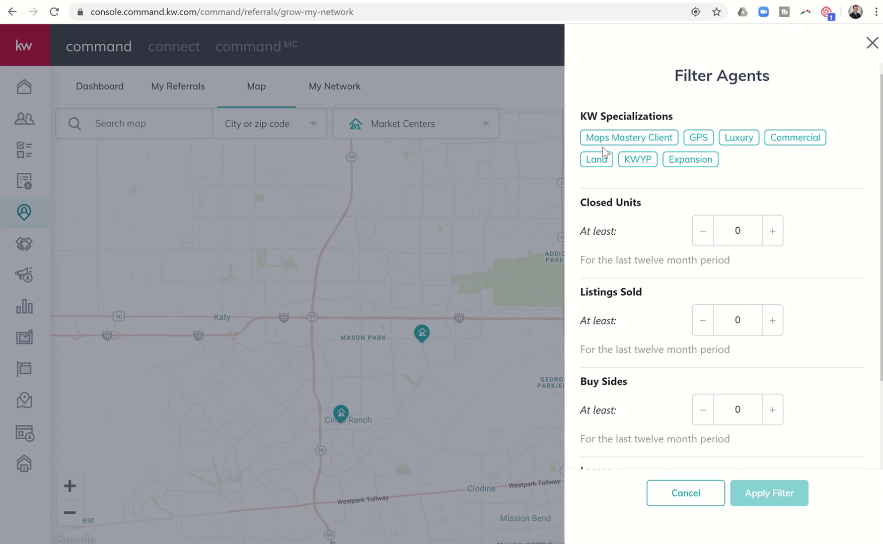
scroll(668, 250, "down", 3)
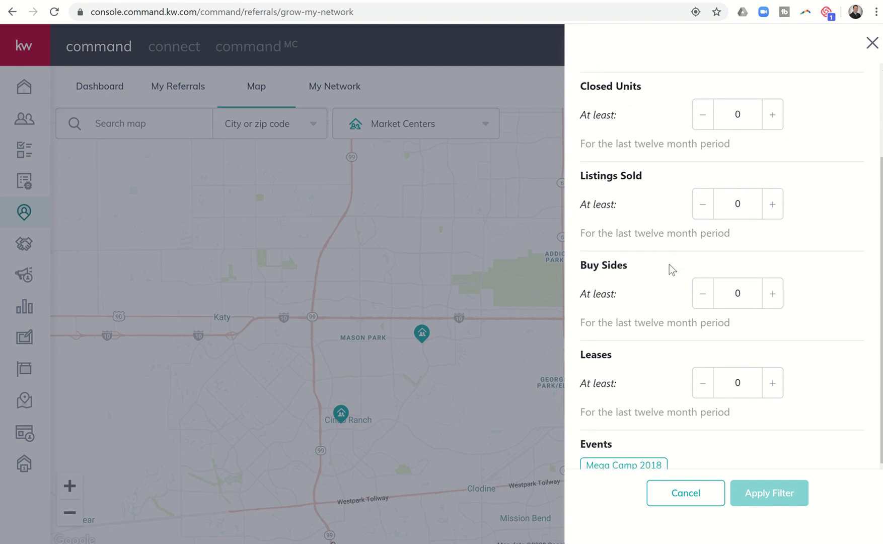
scroll(660, 356, "down", 1)
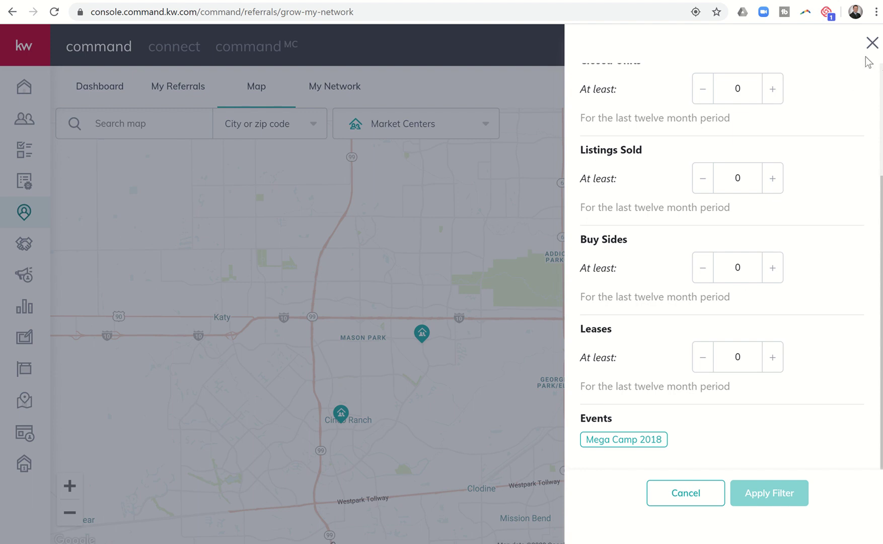
scroll(831, 131, "up", 3)
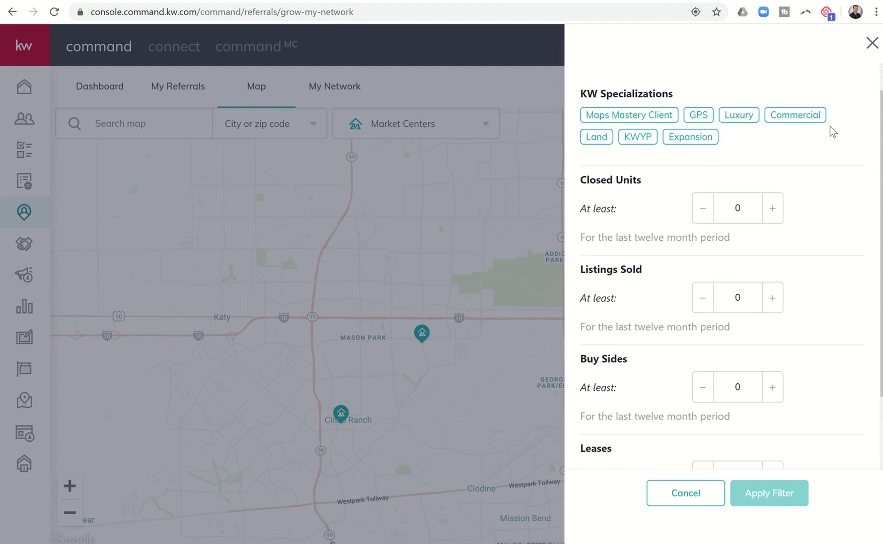
scroll(832, 132, "up", 1)
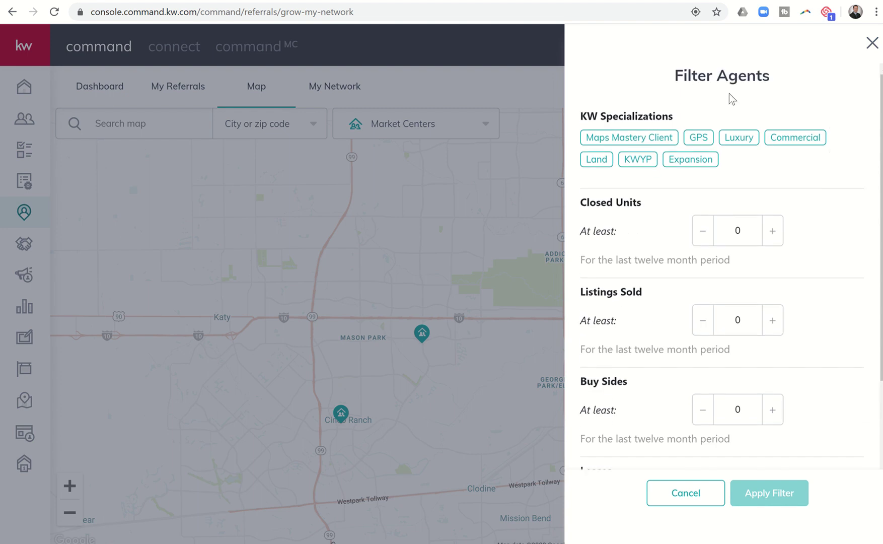
left_click(871, 44)
Step: Switch to the My Network layer and zoom into Kelliwood near Katy, showing 10 network agents
left_click(383, 130)
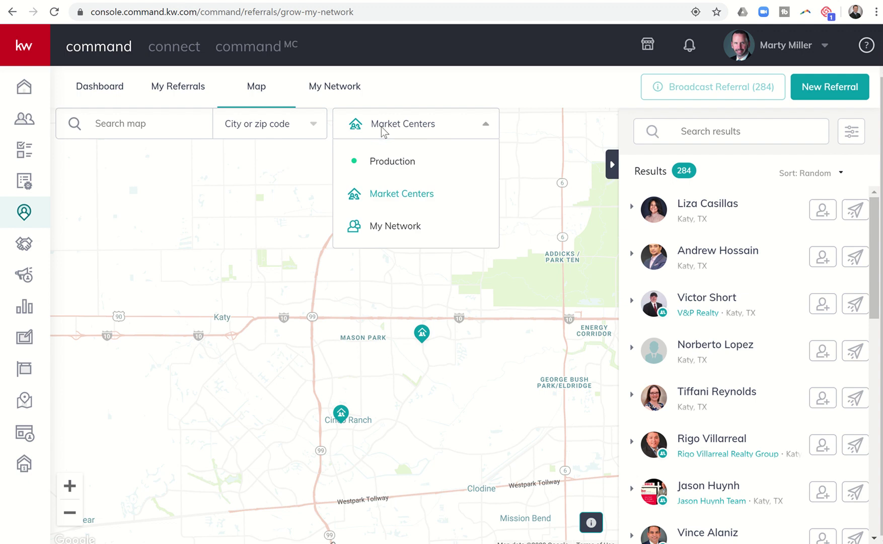
left_click(376, 230)
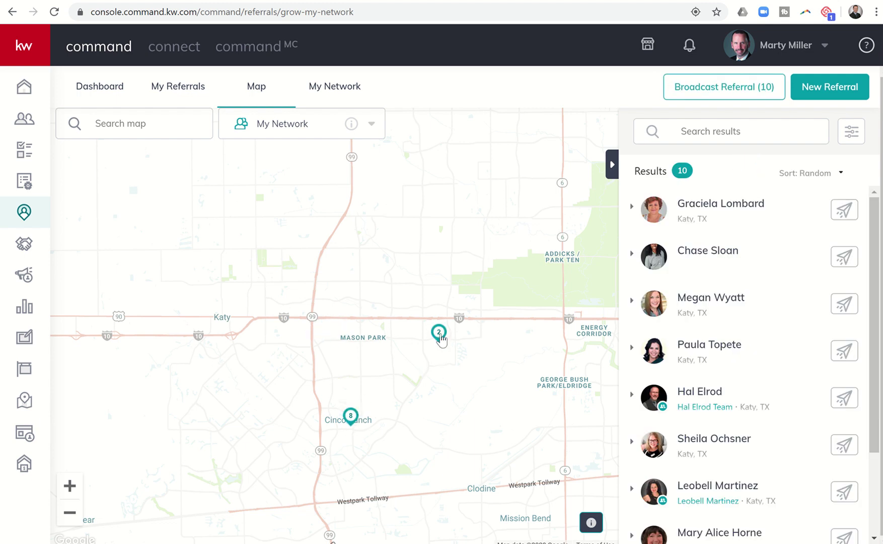
scroll(360, 328, "down", 2)
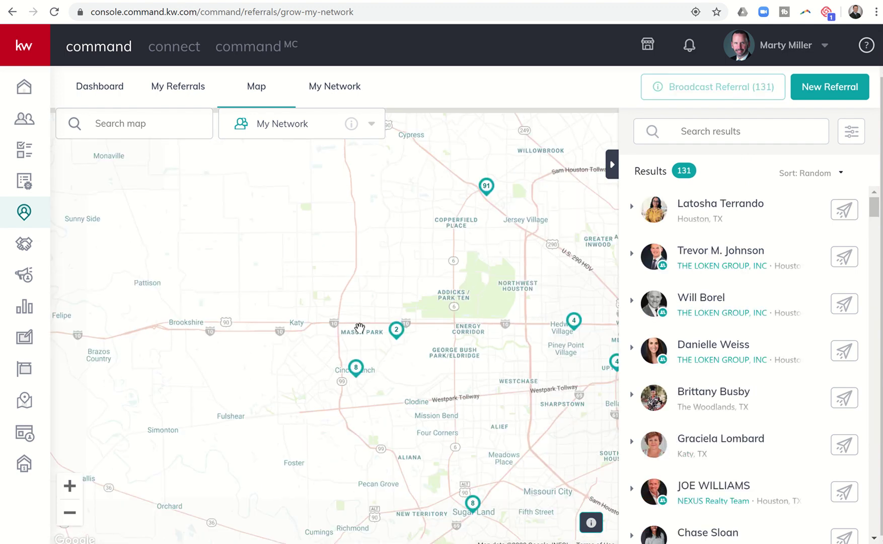
scroll(360, 328, "down", 1)
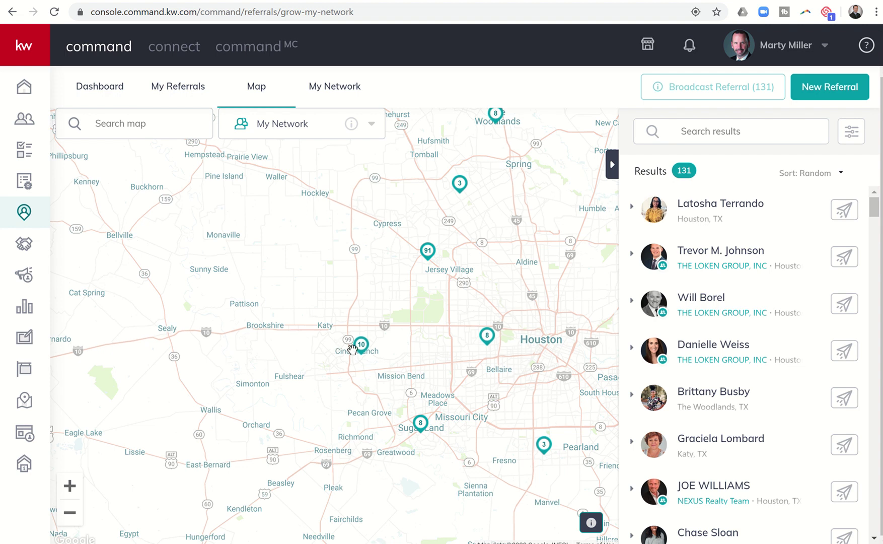
left_click_drag(368, 357, 411, 319)
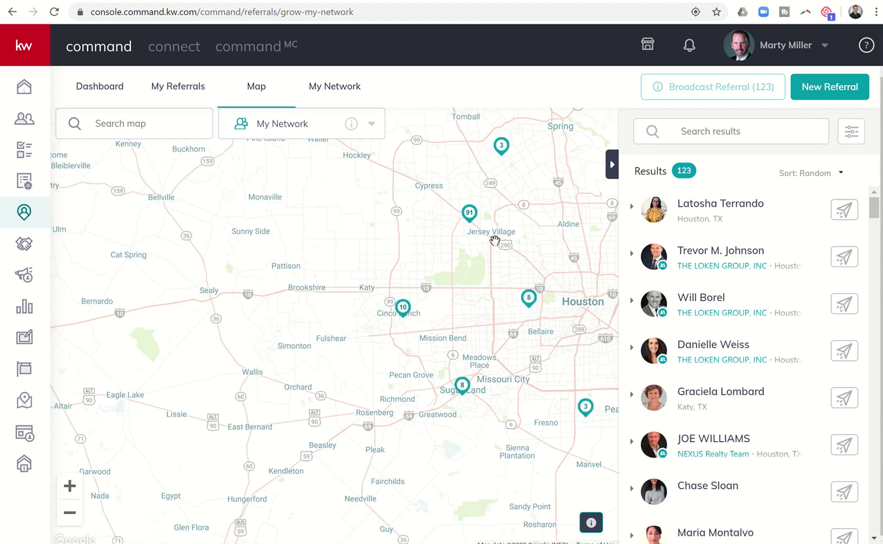
scroll(403, 306, "up", 1)
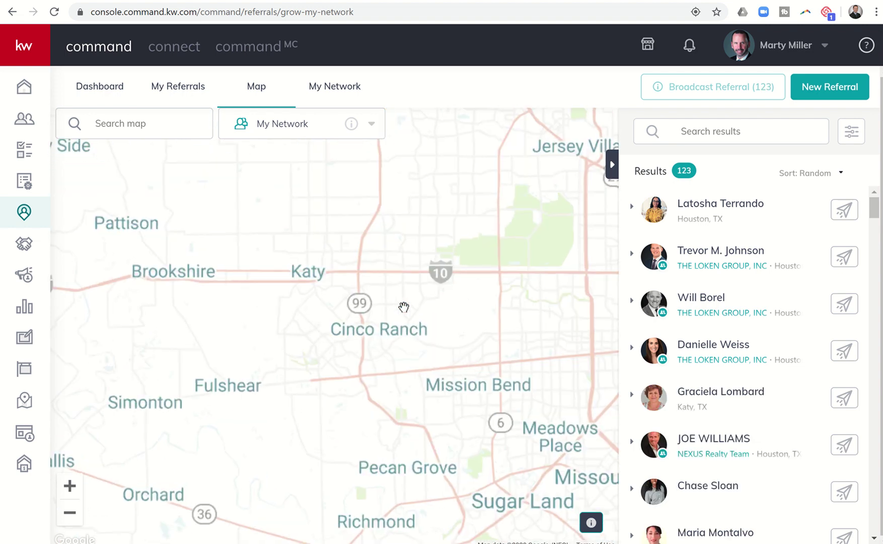
scroll(365, 337, "up", 2)
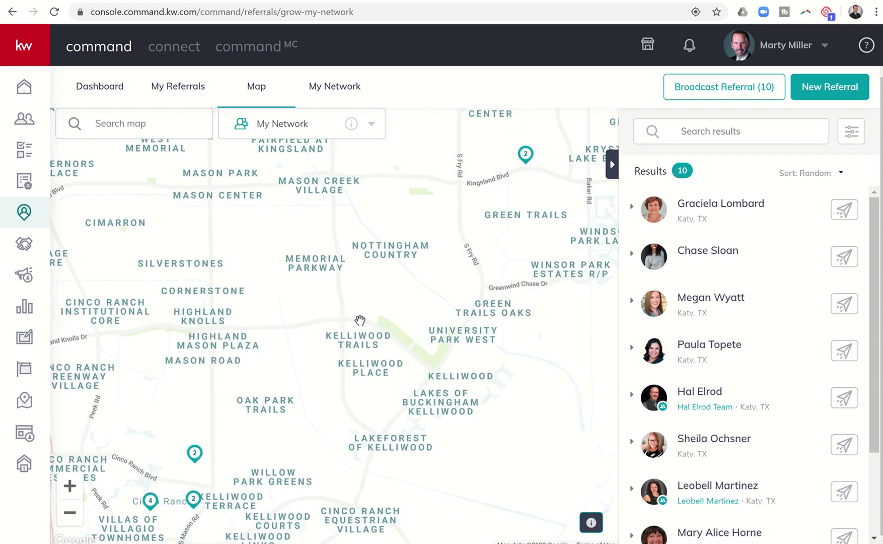
scroll(330, 420, "down", 1)
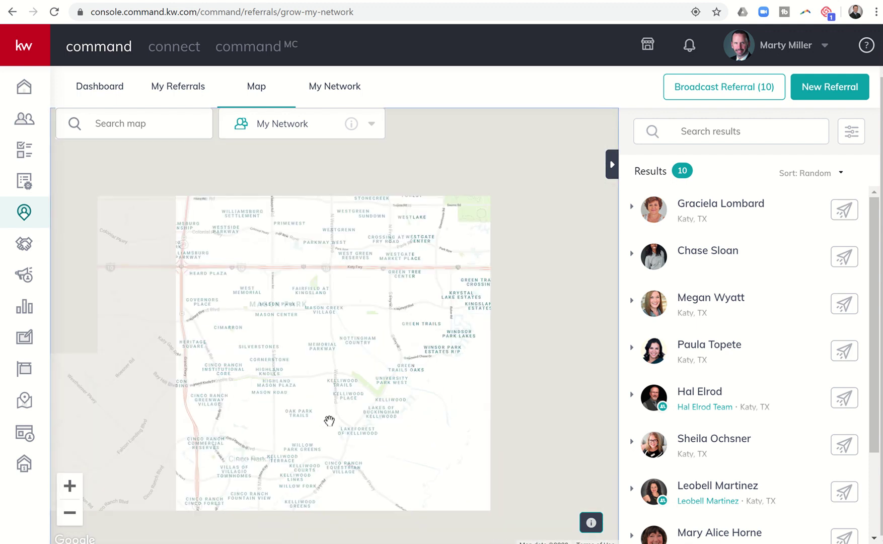
scroll(329, 421, "up", 1)
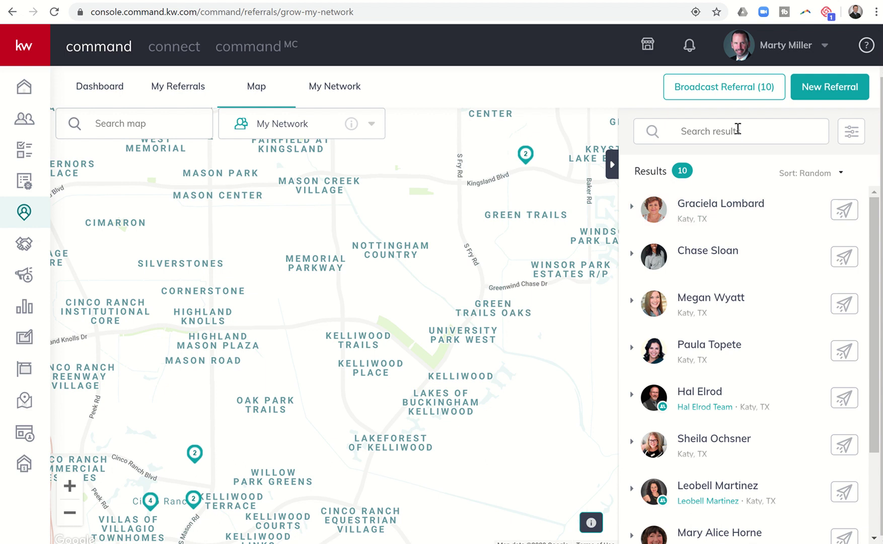
Step: Start a Send Broadcast referral and review its fields, leaving your identity hidden
left_click(714, 90)
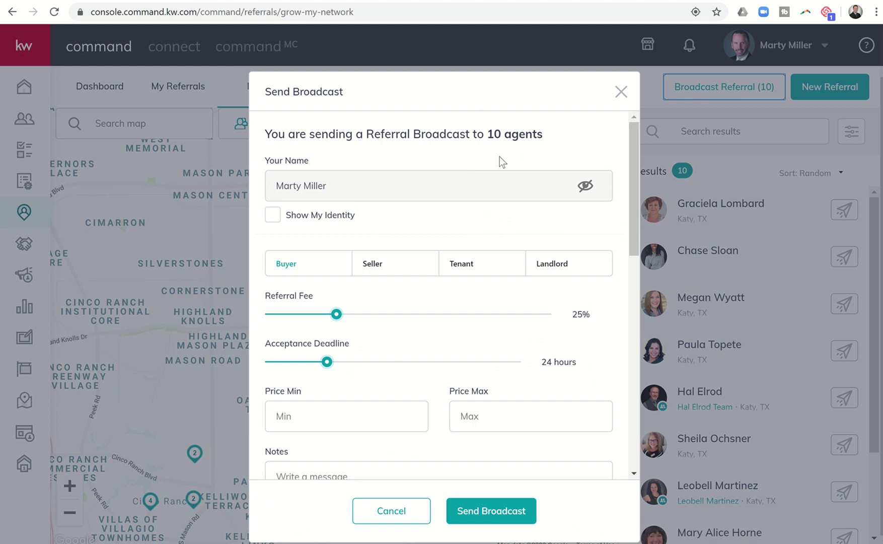
scroll(473, 203, "down", 1)
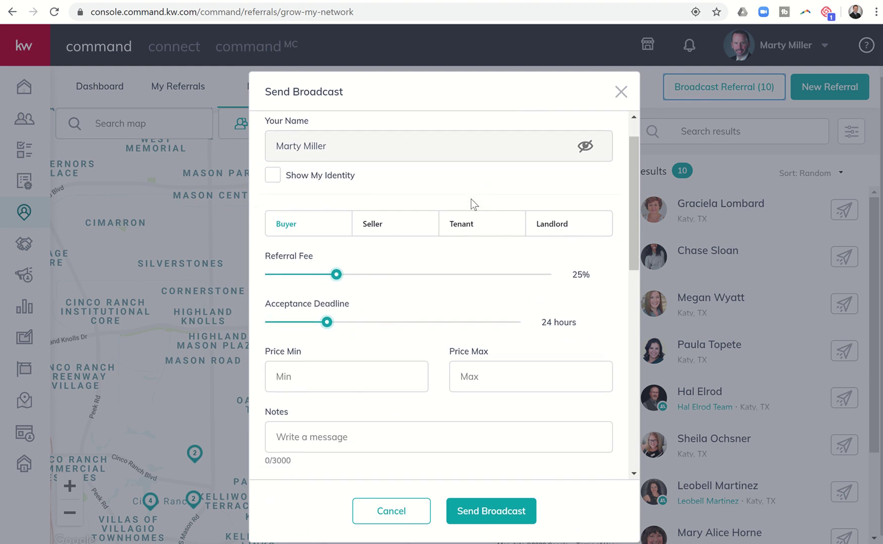
scroll(472, 201, "up", 1)
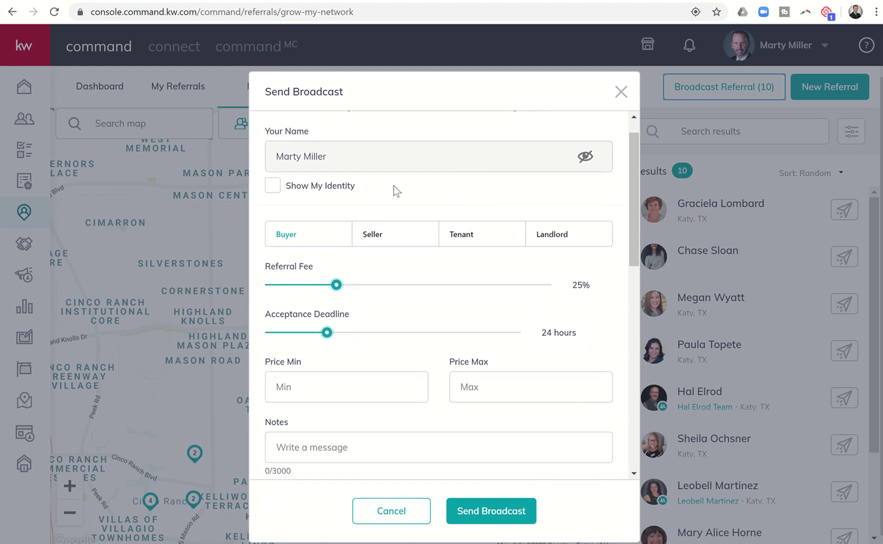
left_click(276, 192)
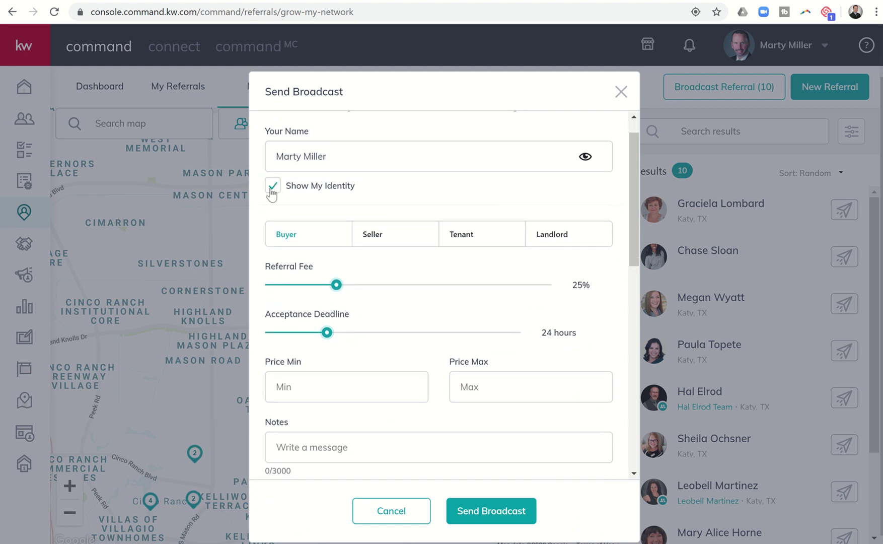
left_click(272, 190)
scroll(418, 205, "down", 3)
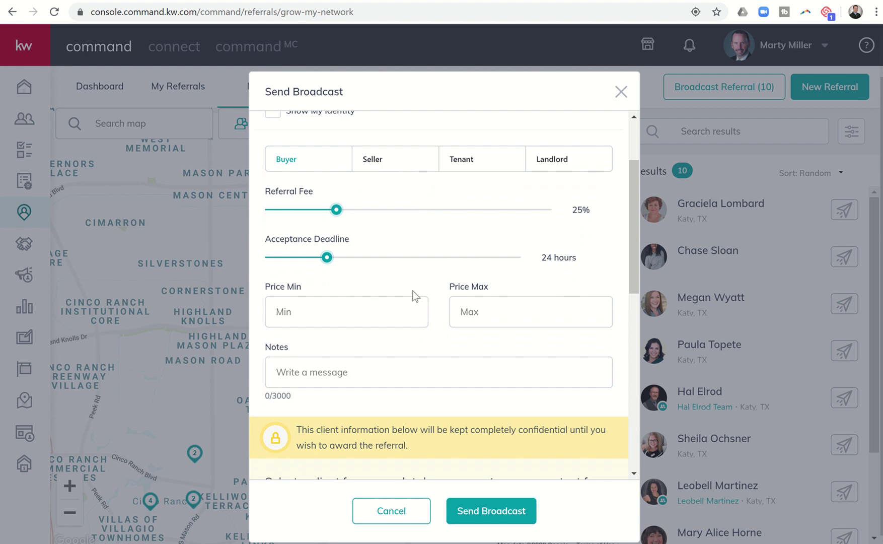
scroll(473, 315, "down", 3)
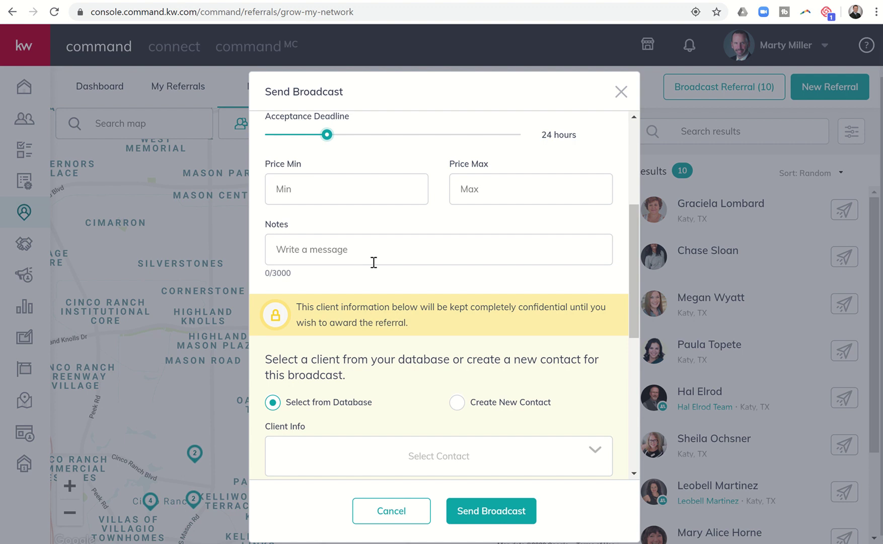
scroll(374, 262, "down", 1)
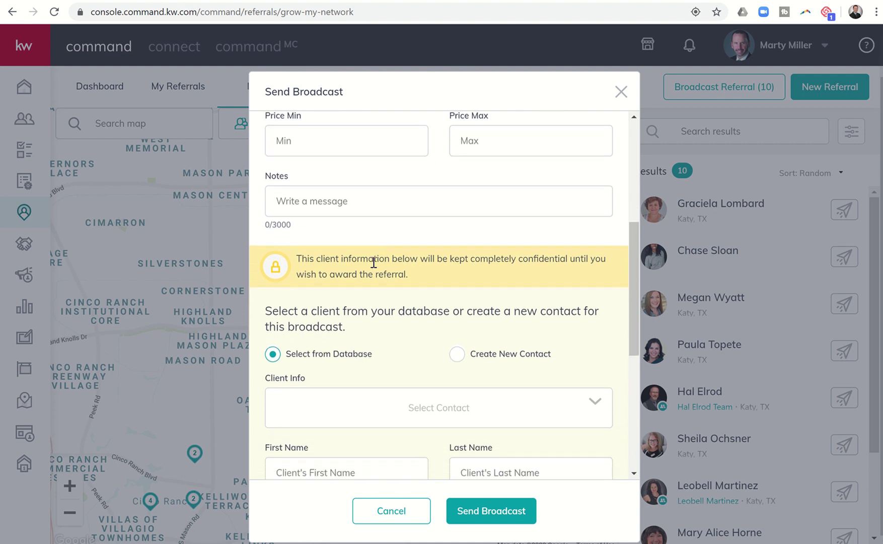
scroll(374, 262, "down", 2)
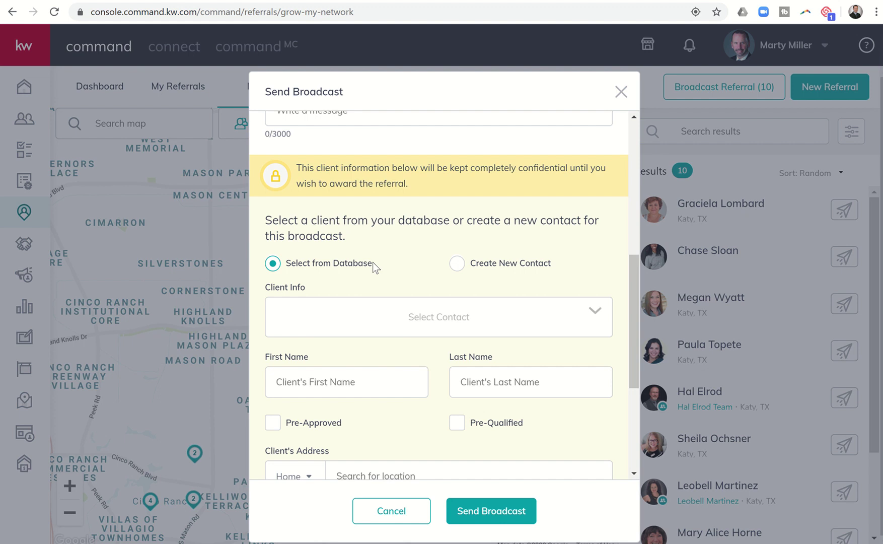
scroll(388, 255, "down", 2)
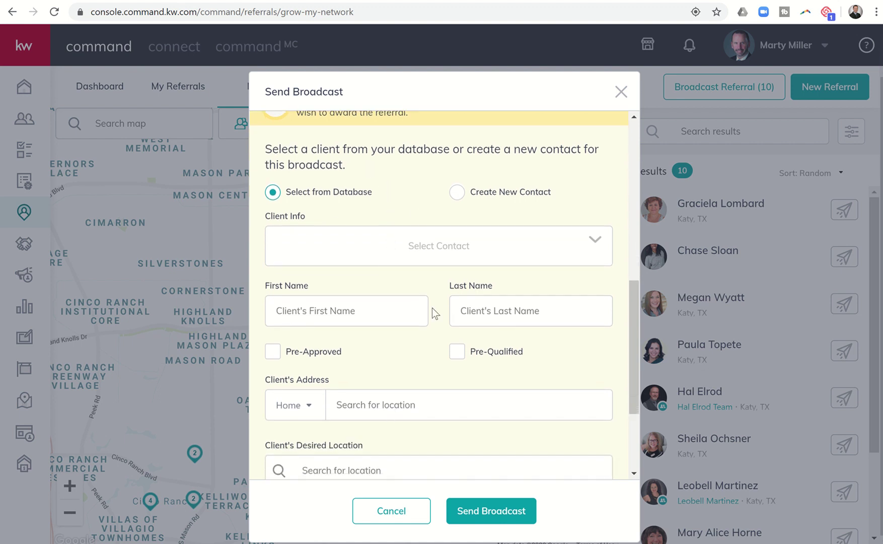
scroll(432, 308, "up", 1)
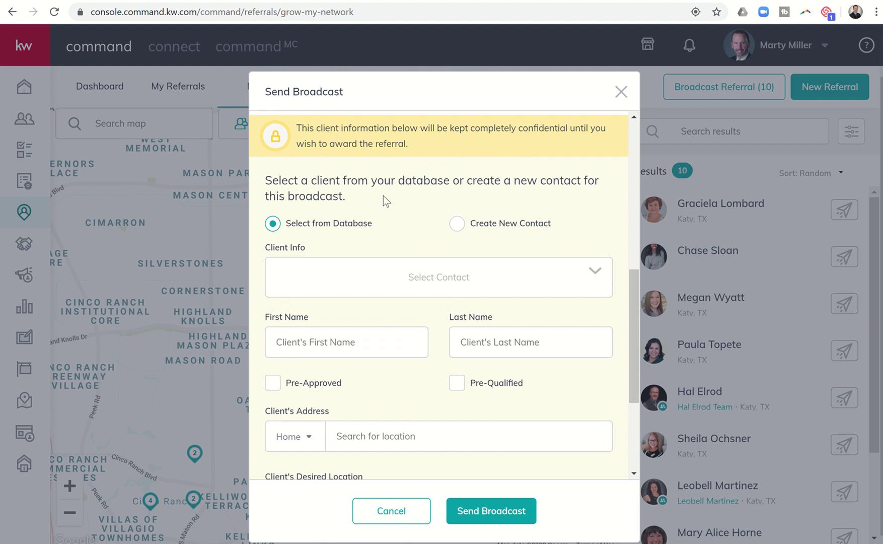
scroll(383, 195, "down", 2)
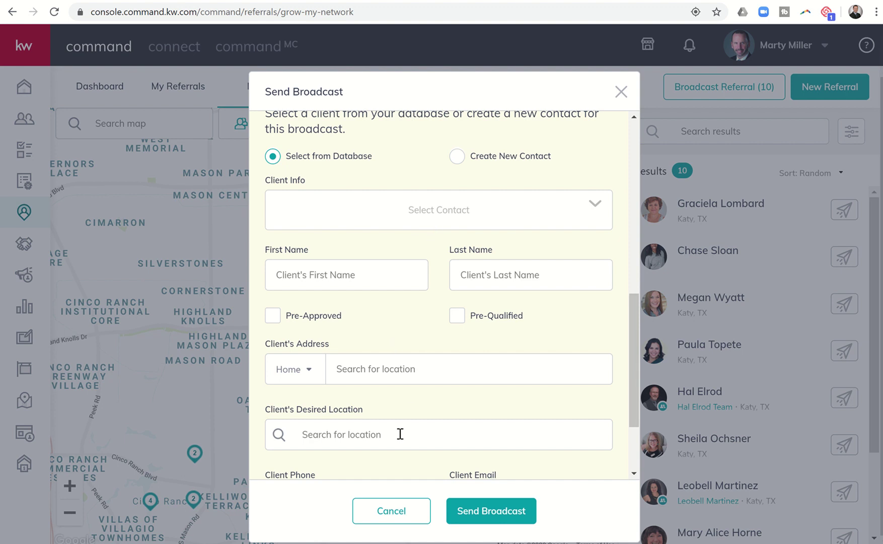
scroll(400, 434, "down", 3)
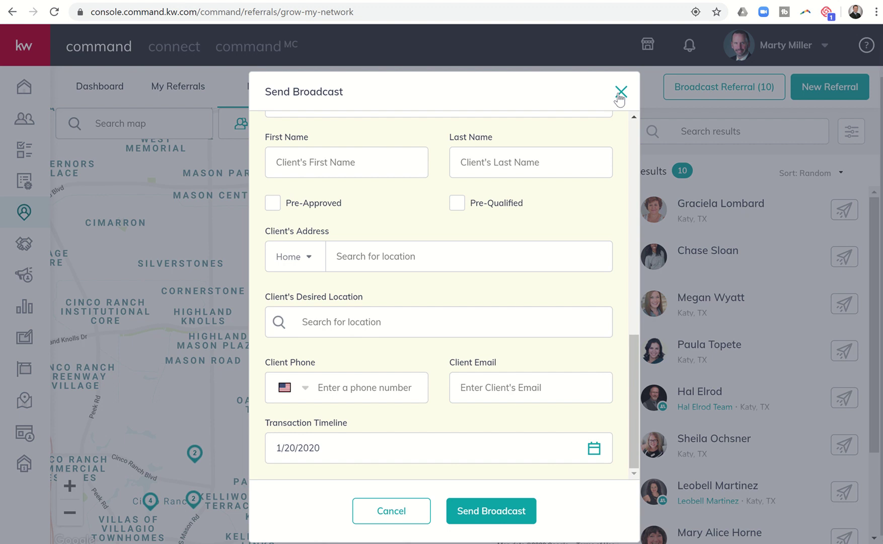
Step: Discard the broadcast form and centre the map on Dallas, TX, showing 32 network agents
left_click(621, 92)
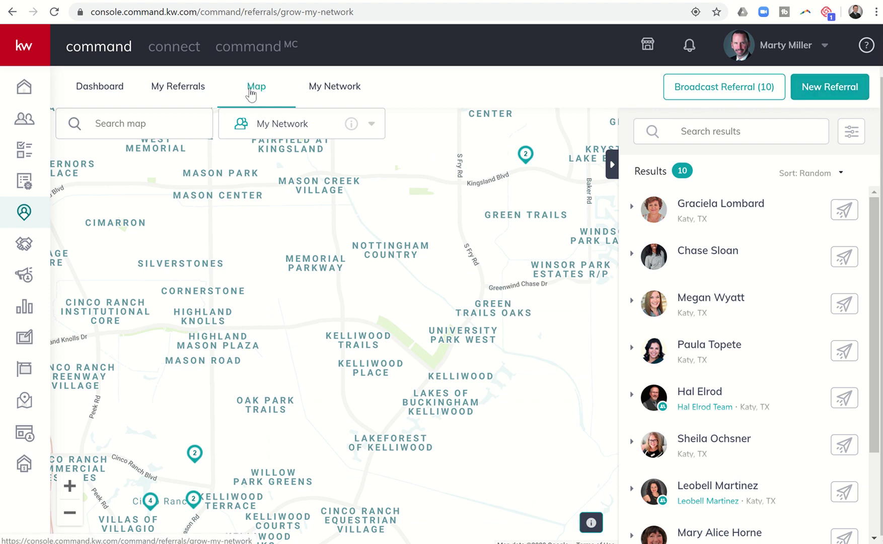
left_click(168, 120)
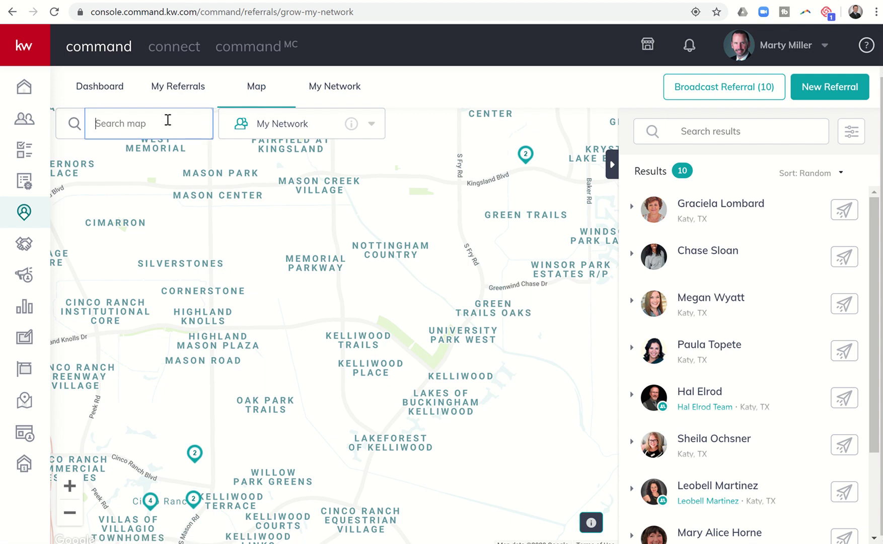
type("Dallas")
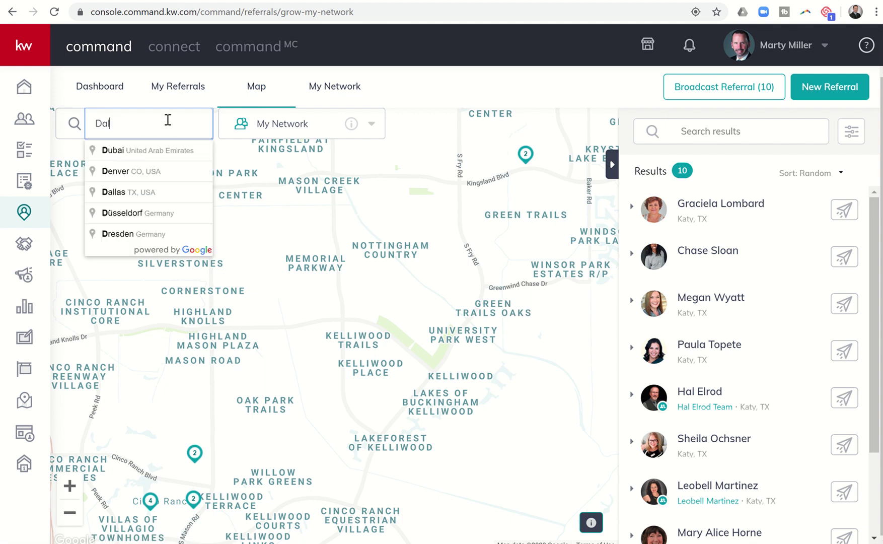
left_click(164, 151)
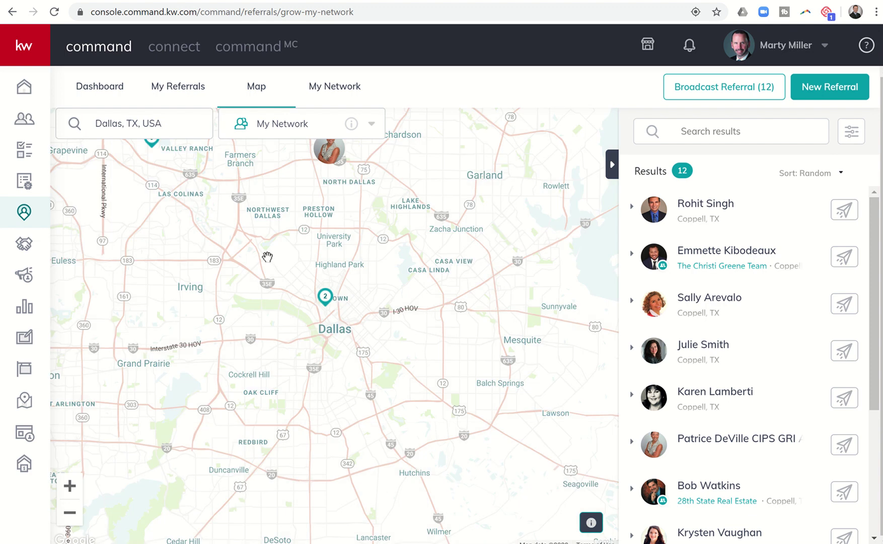
scroll(267, 257, "down", 2)
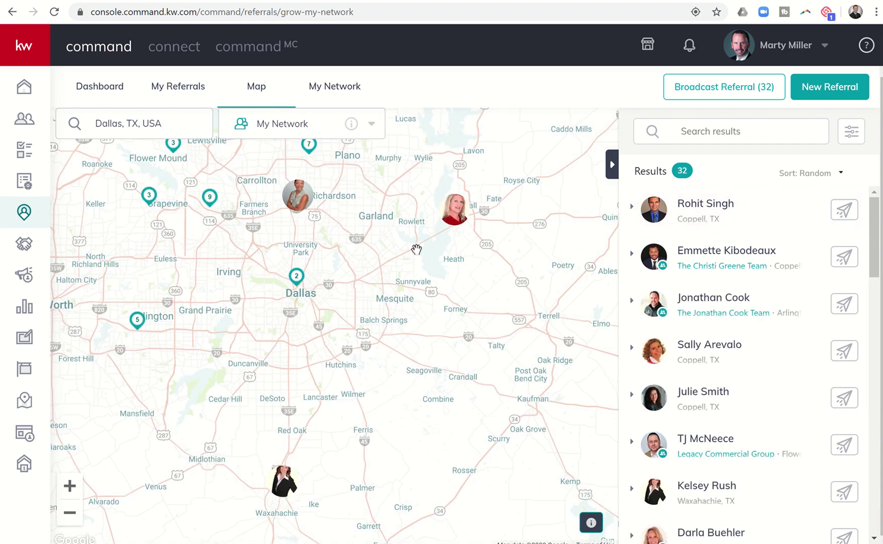
Step: Switch the map to the Production layer and zoom into central Dallas, listing 917 agents
left_click(292, 132)
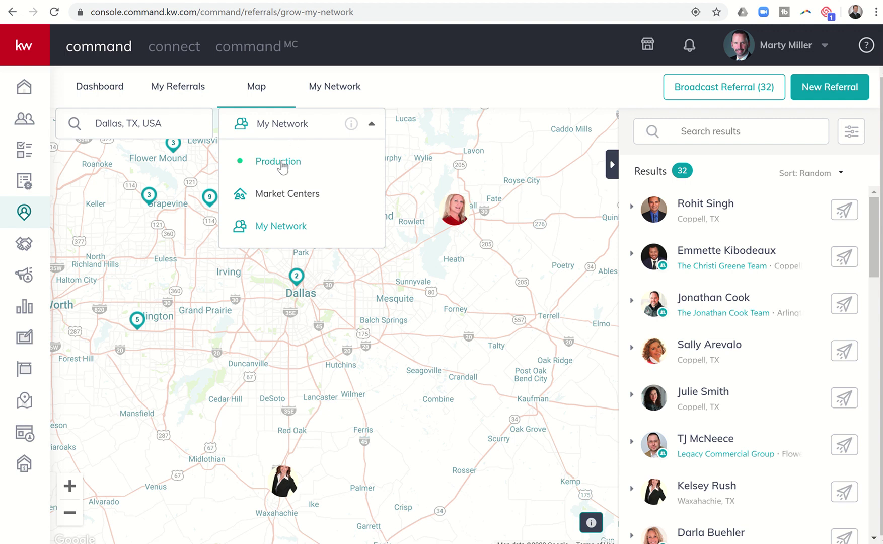
left_click(279, 161)
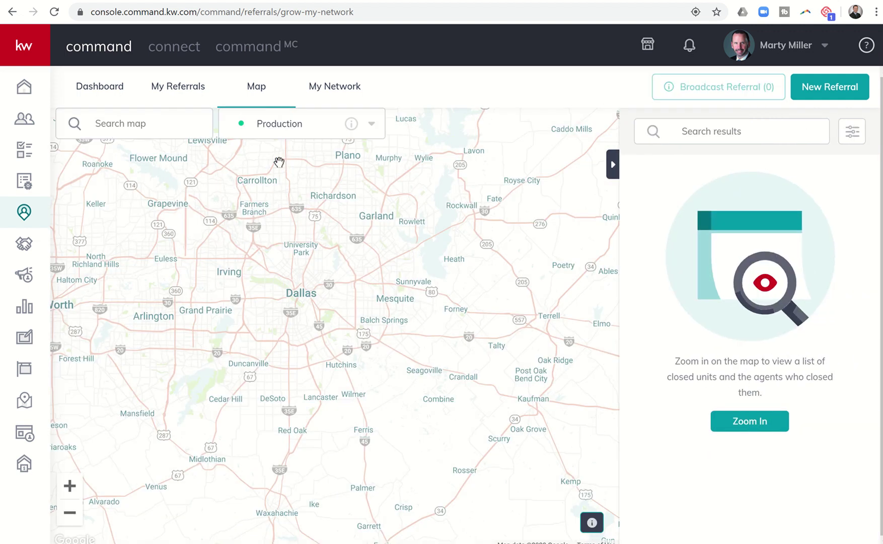
scroll(297, 284, "up", 3)
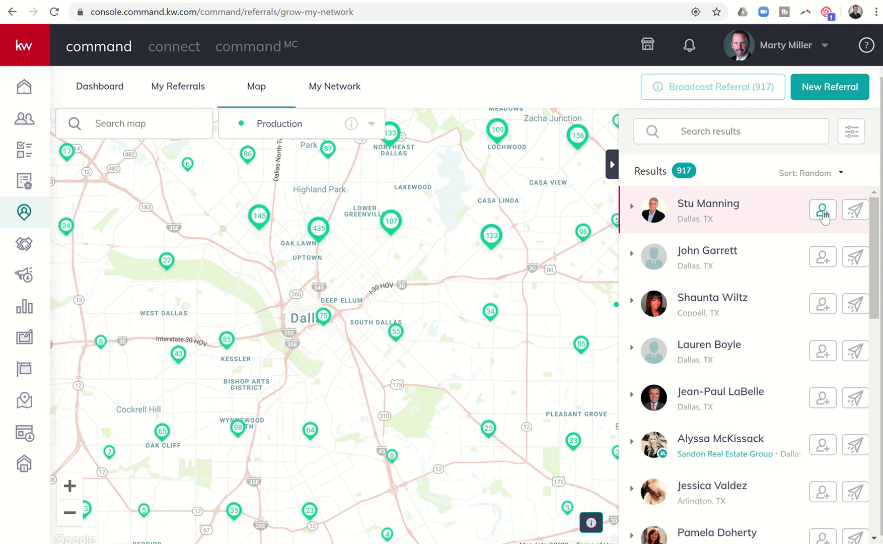
Step: Send a network invitation to the first agent in the Dallas results
left_click(823, 213)
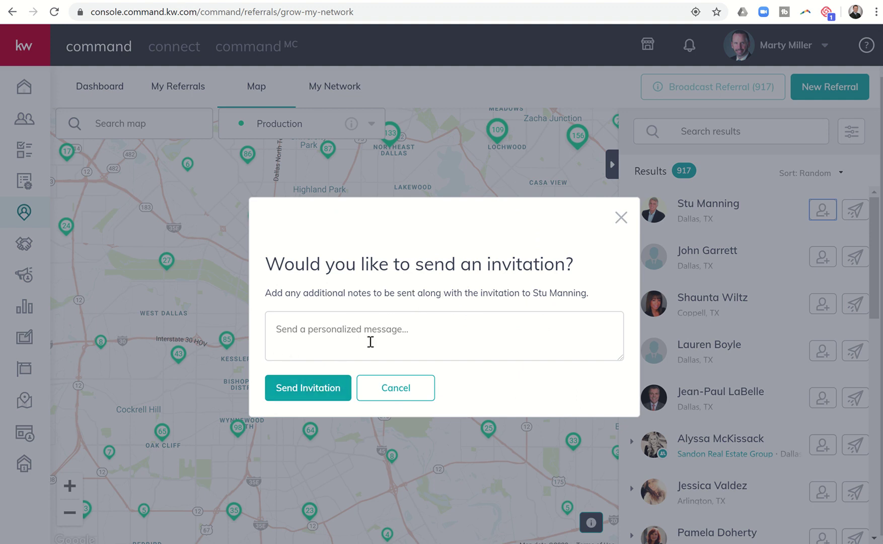
left_click(315, 389)
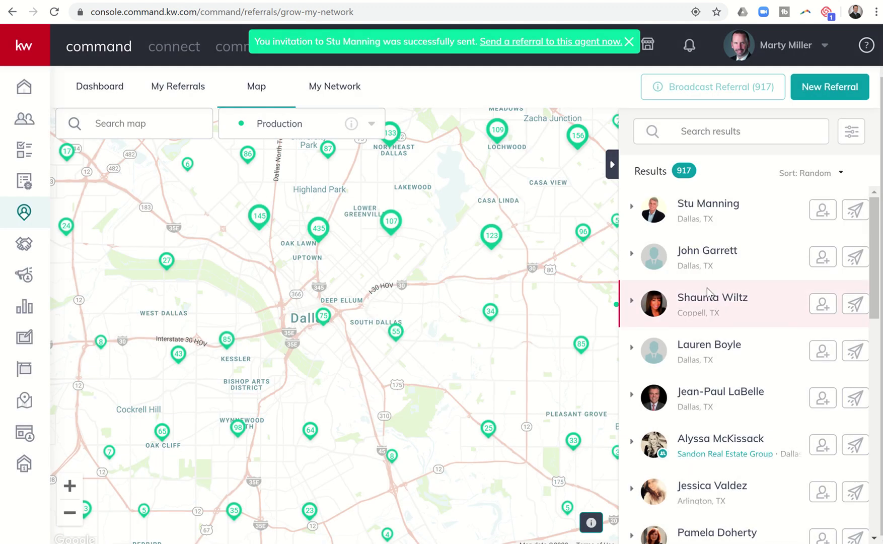
scroll(709, 293, "down", 1)
scroll(709, 293, "down", 4)
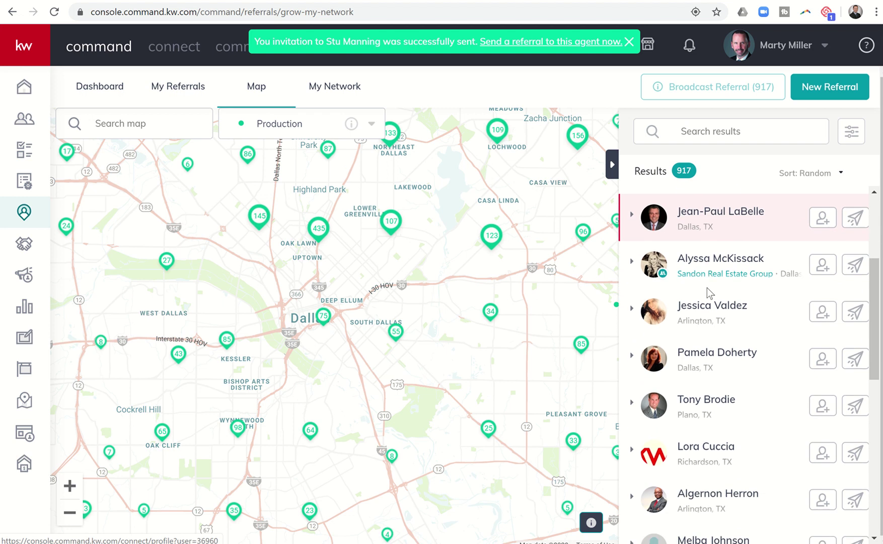
scroll(707, 287, "down", 3)
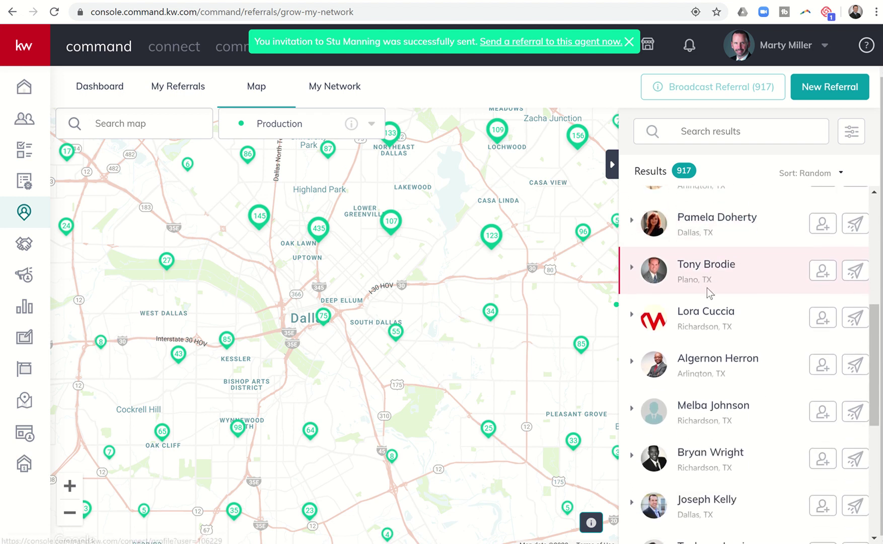
scroll(708, 287, "down", 1)
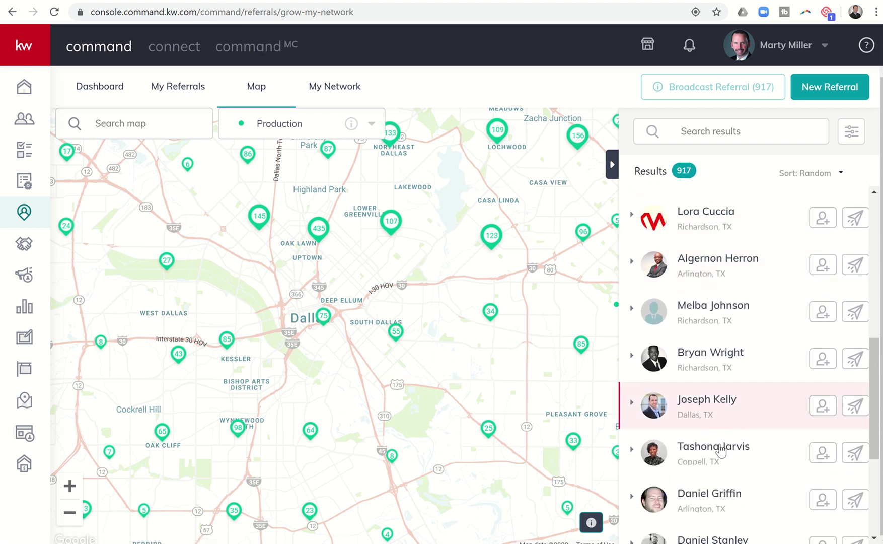
left_click(838, 174)
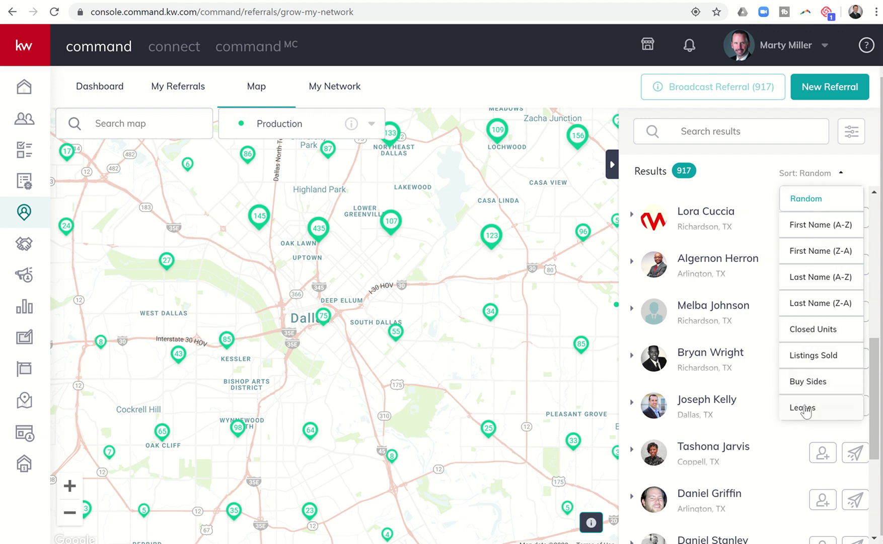
left_click(337, 362)
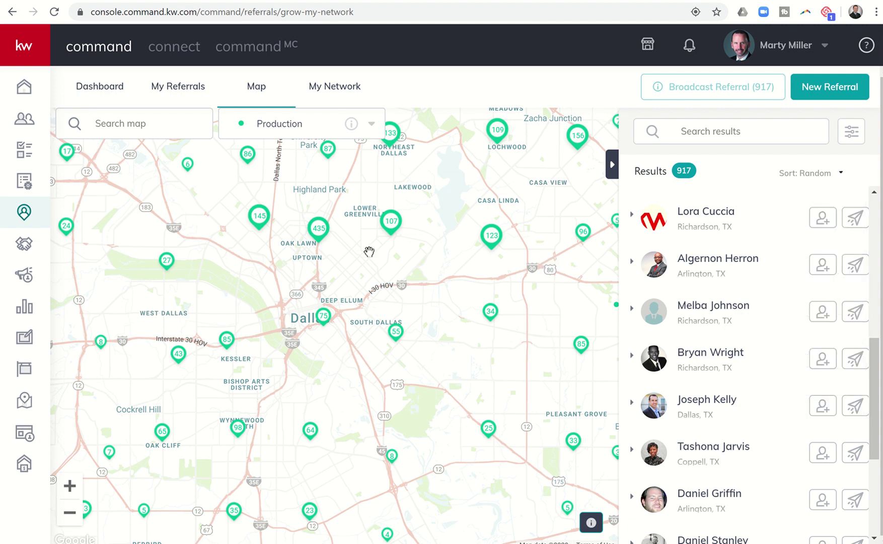